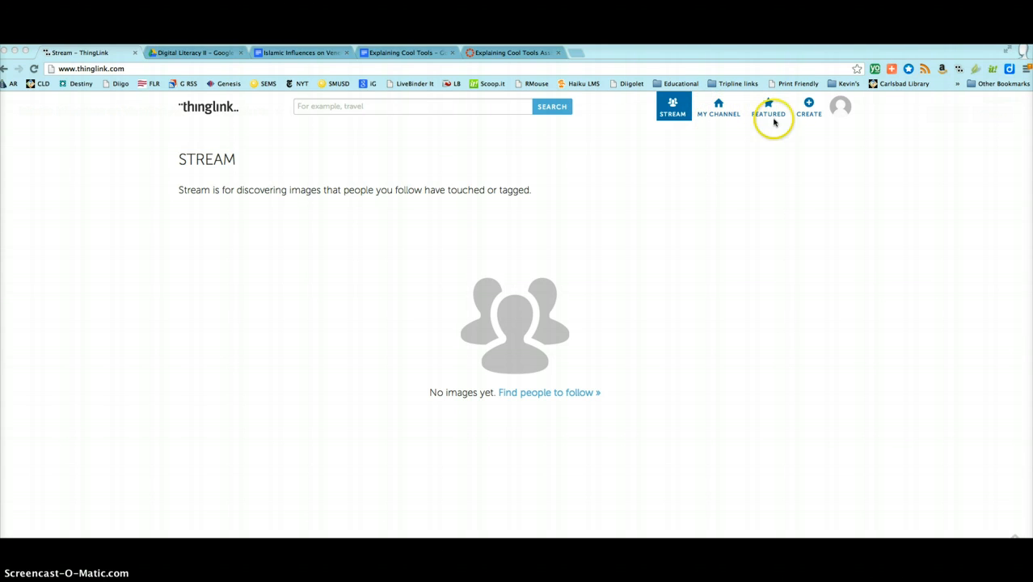
Step: Open the channel's Venice waterfront picture titled "An Interactive Image" for editing and place a new tag on the Doge's Palace facade
{"action": "left_click", "coordinate": [809, 108]}
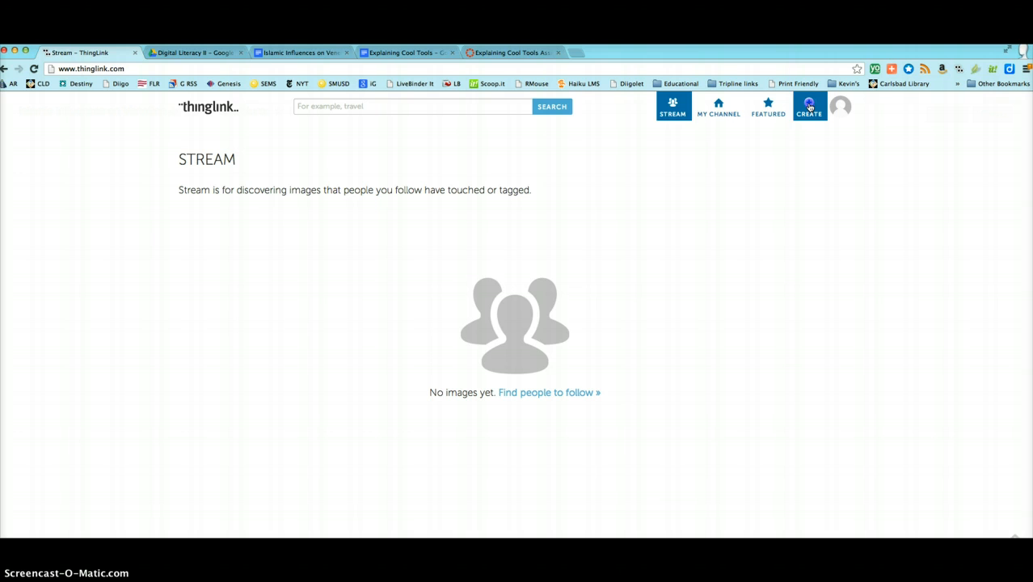
{"action": "left_click", "coordinate": [809, 108]}
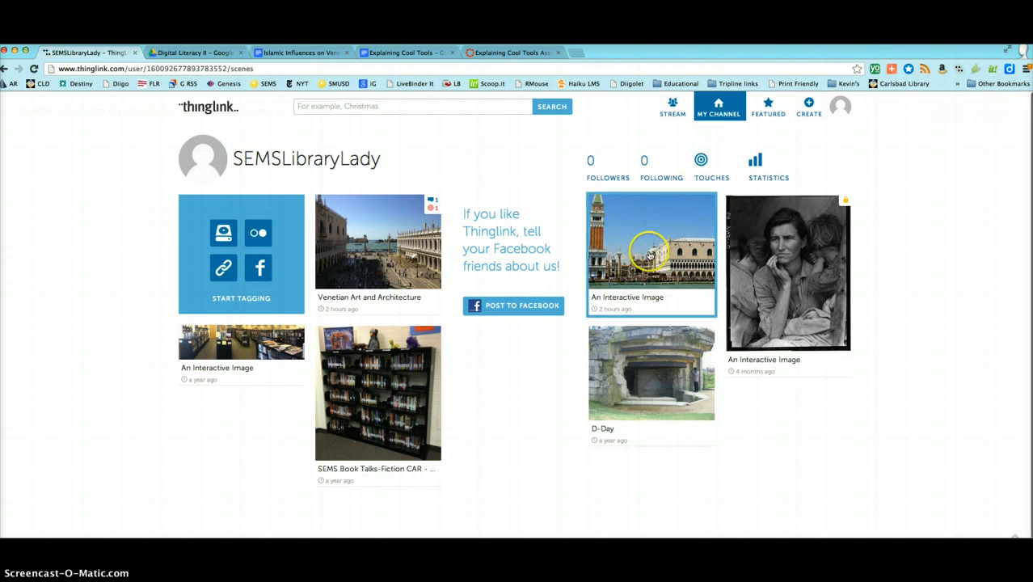
{"action": "left_click", "coordinate": [649, 255]}
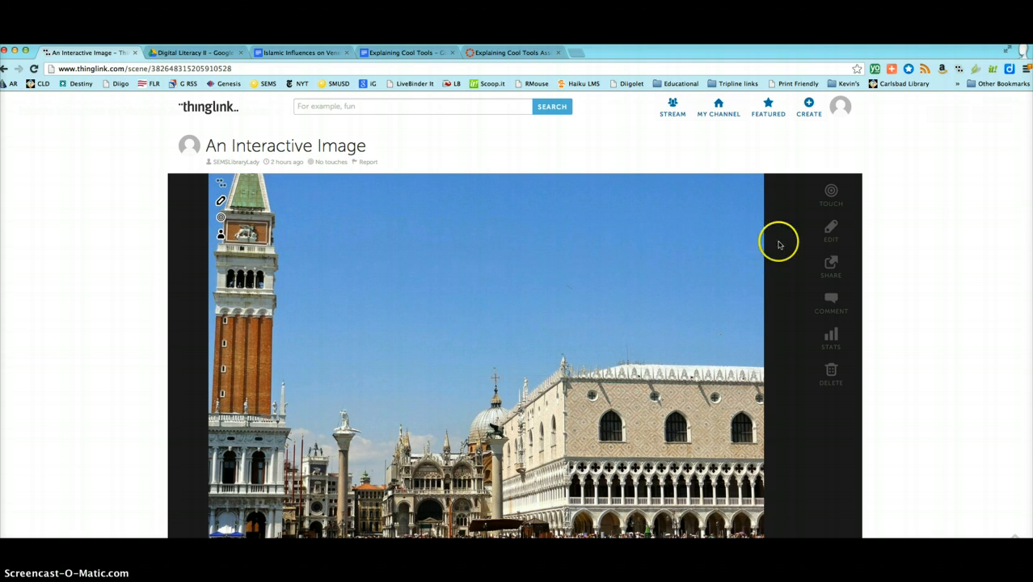
{"action": "left_click", "coordinate": [830, 231]}
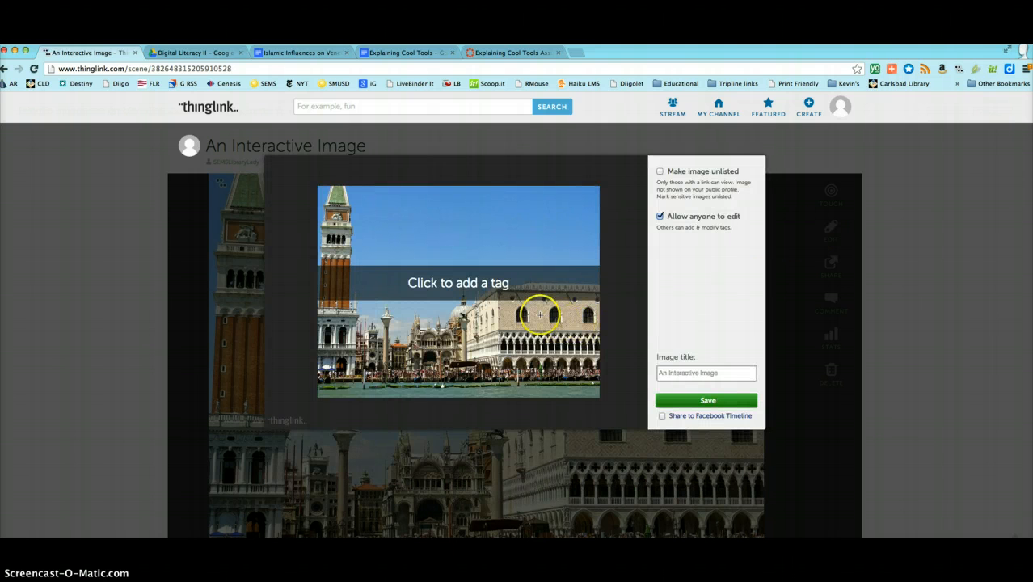
{"action": "left_click", "coordinate": [540, 315]}
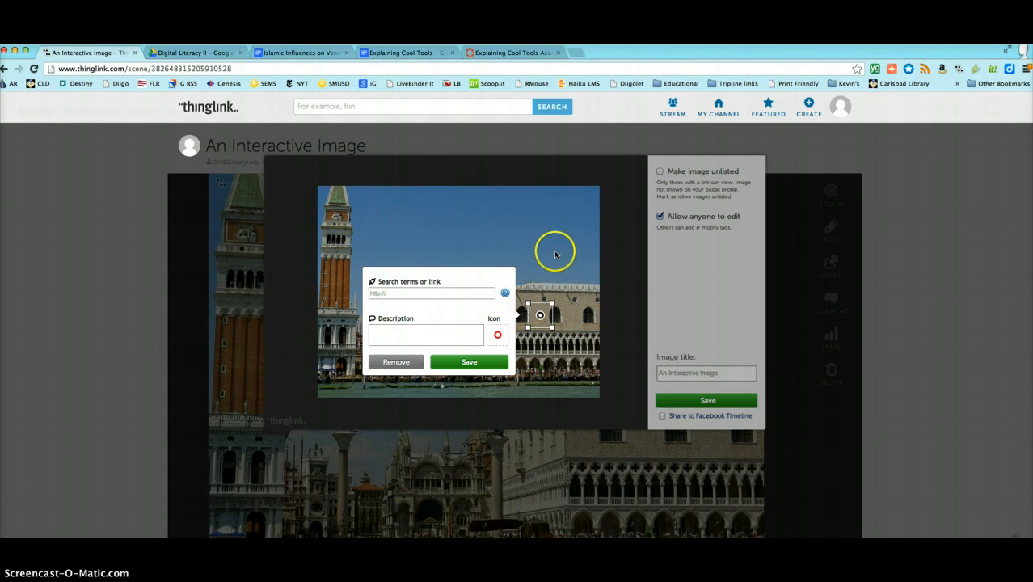
Step: Search the web for "doge's palace" in a new browser tab, open the Wikipedia article on the Venice palace and copy its address
{"action": "left_click", "coordinate": [574, 53]}
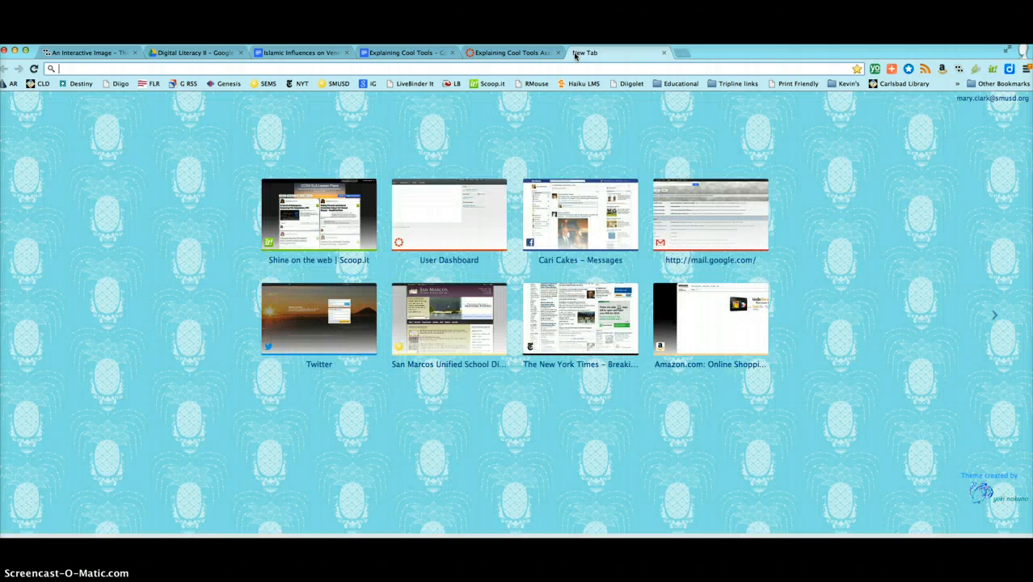
{"action": "type", "text": "doge's"}
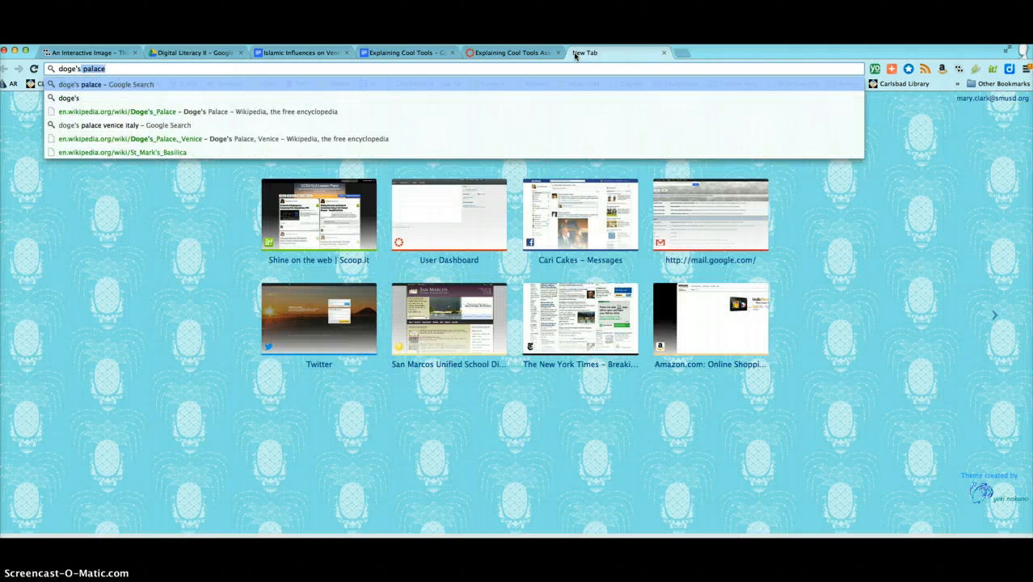
{"action": "key", "text": "Return"}
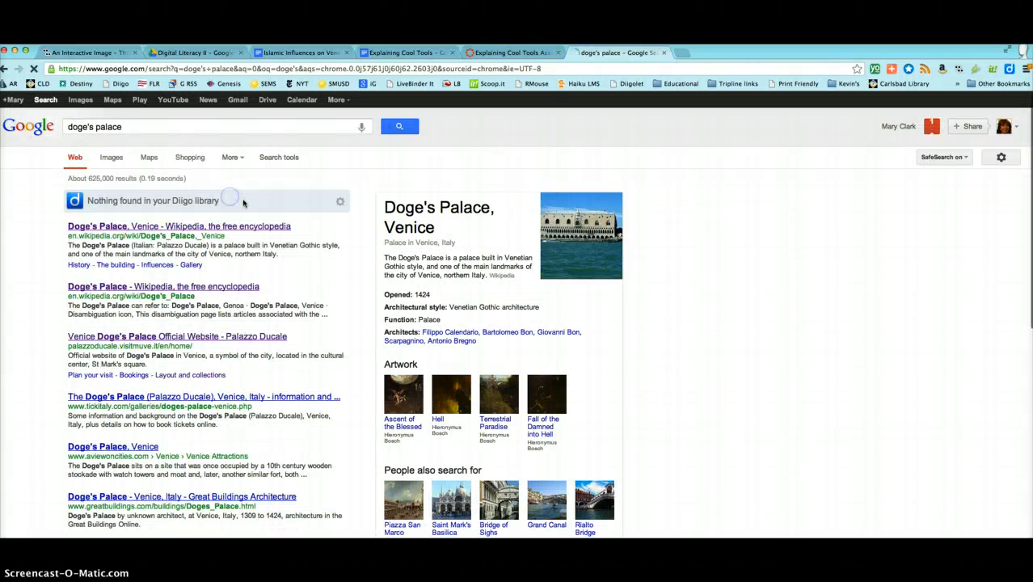
{"action": "left_click", "coordinate": [196, 231]}
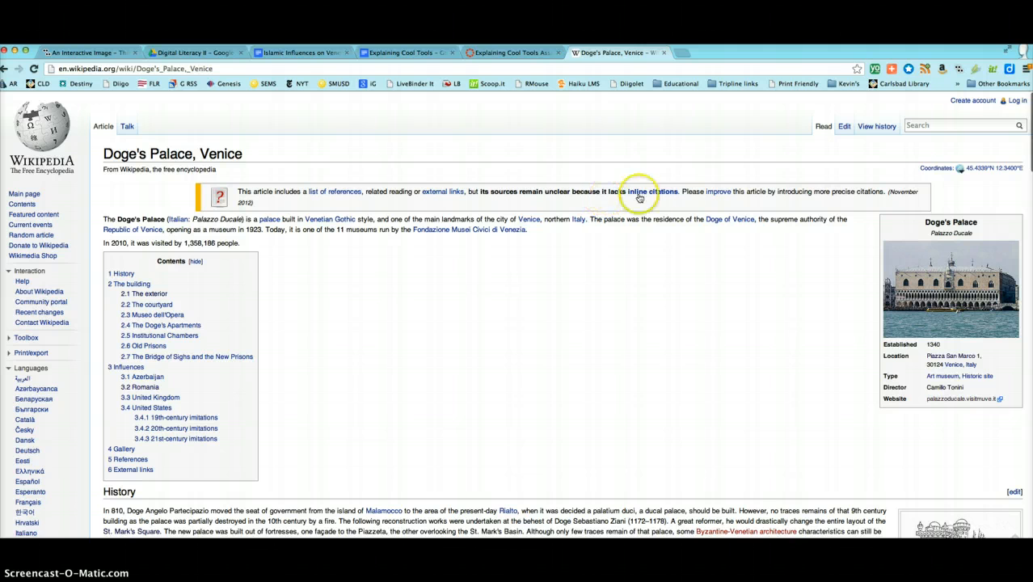
{"action": "left_click", "coordinate": [248, 71]}
{"action": "key", "text": "super+c"}
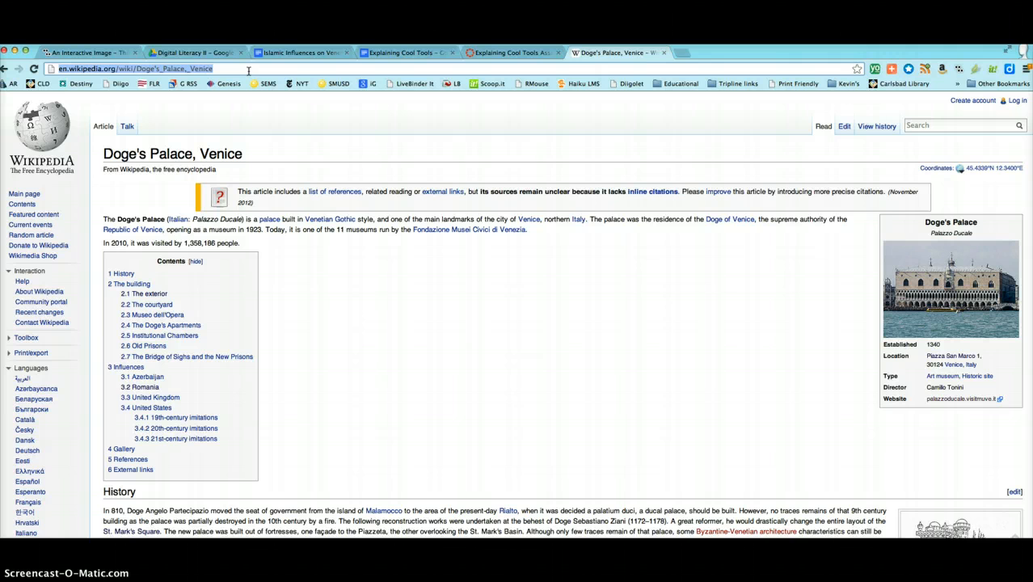
Step: Link the palace tag to the copied Wikipedia address, describe it as "Doge's Palace", keep the red circle icon and save the tag
{"action": "left_click", "coordinate": [85, 53]}
{"action": "left_click", "coordinate": [422, 293]}
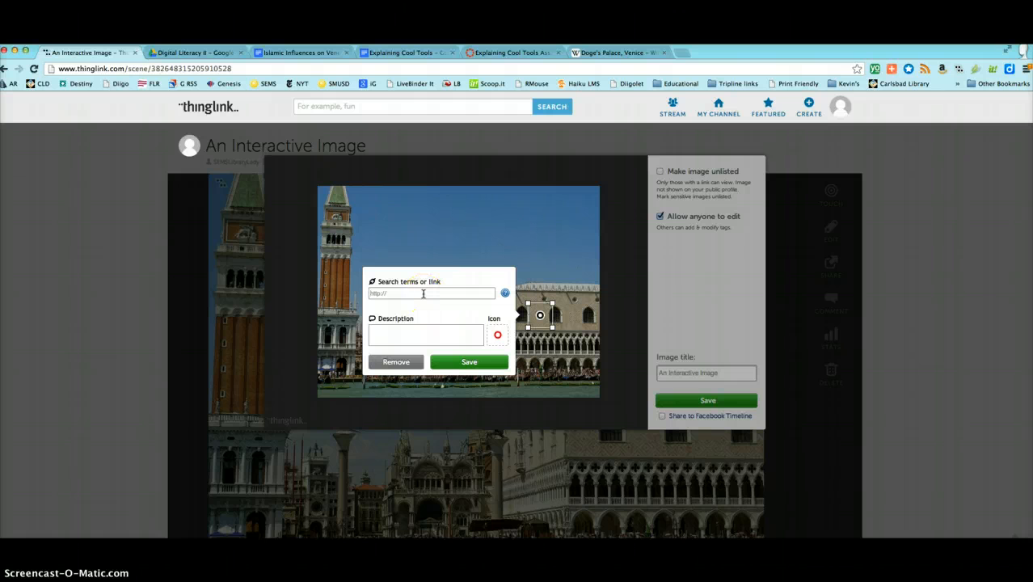
{"action": "key", "text": "super+v"}
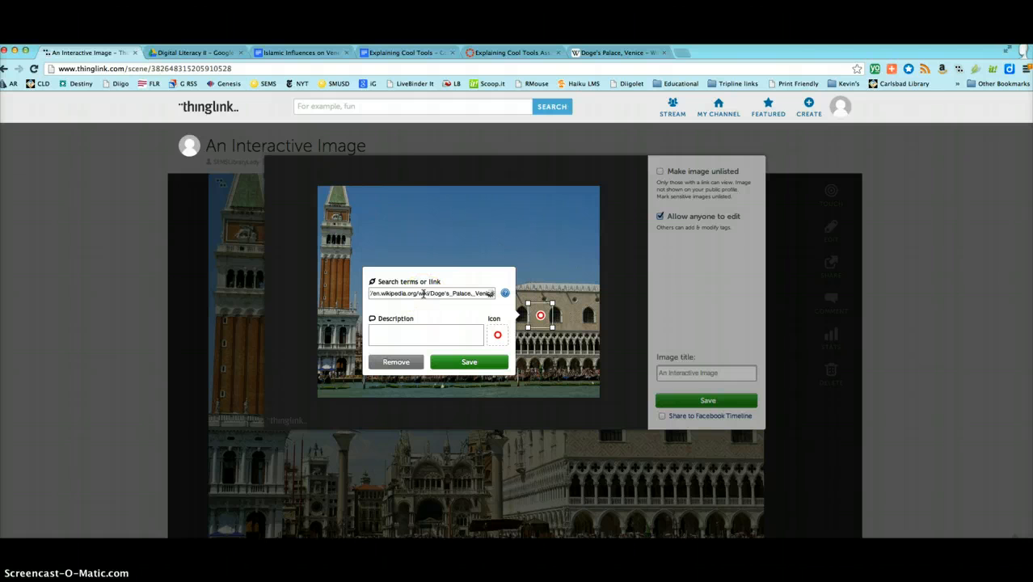
{"action": "left_click", "coordinate": [388, 334]}
{"action": "left_click", "coordinate": [388, 335]}
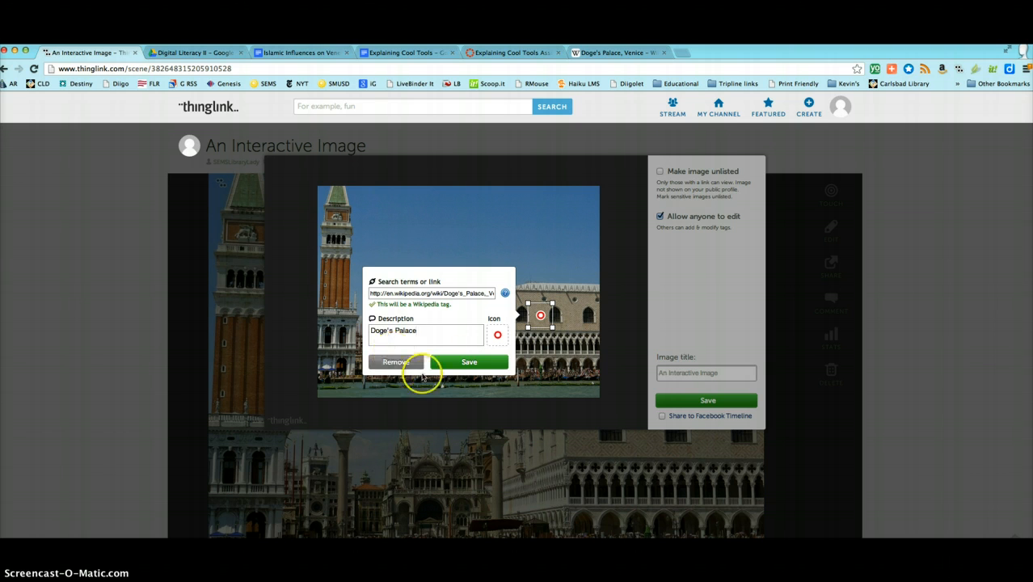
{"action": "left_click", "coordinate": [497, 334]}
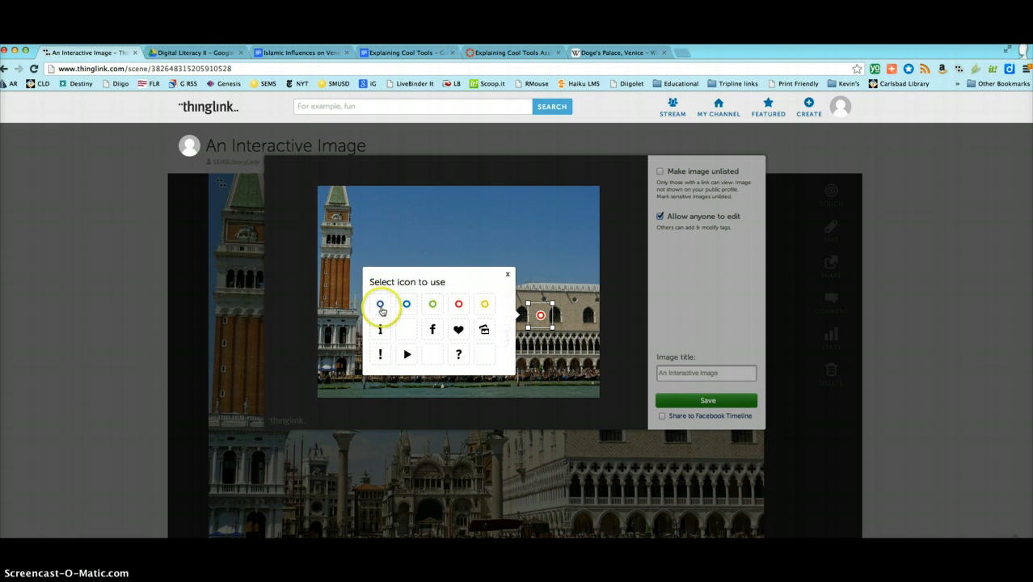
{"action": "left_click", "coordinate": [508, 273]}
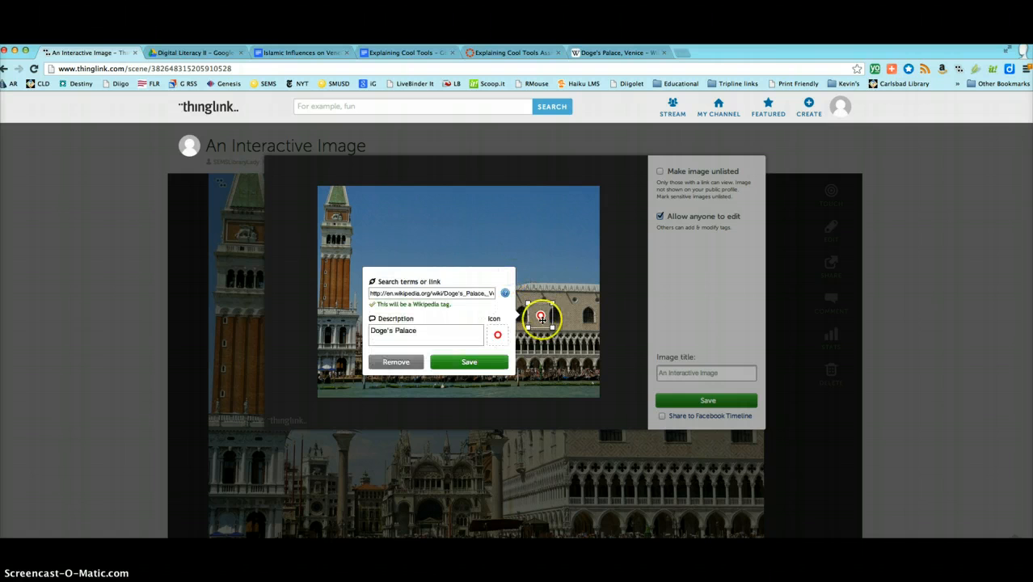
{"action": "left_click", "coordinate": [469, 362]}
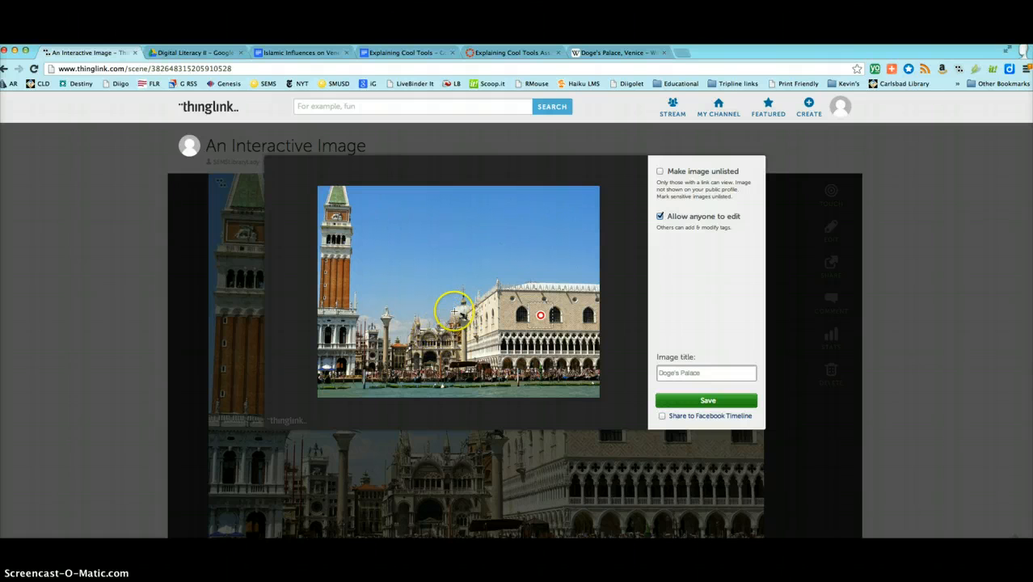
Step: Place a second tag on the basilica, find Wikipedia's "St. Mark's Basilica, Venice" article and copy its address
{"action": "left_click", "coordinate": [435, 333]}
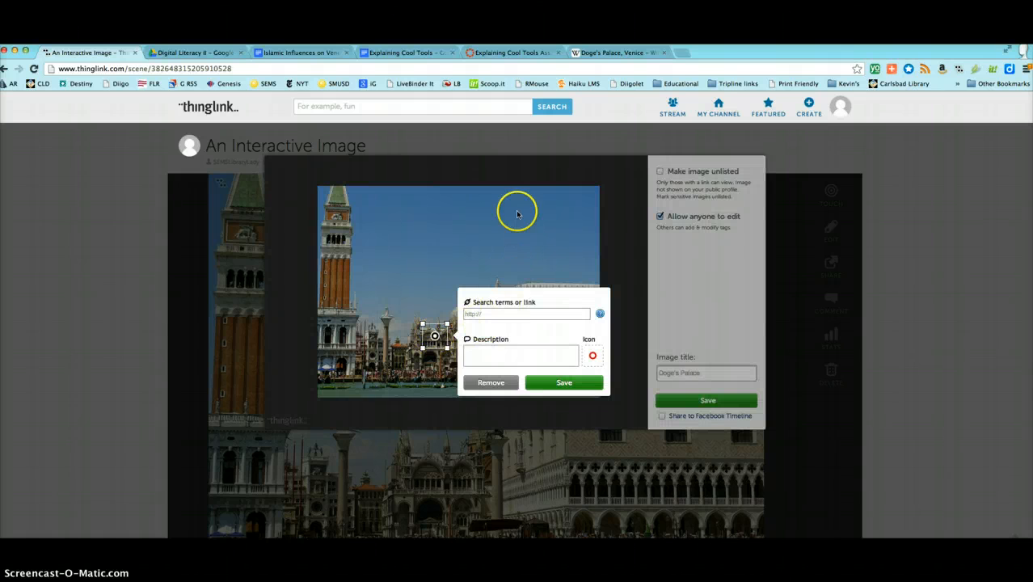
{"action": "left_click", "coordinate": [614, 51]}
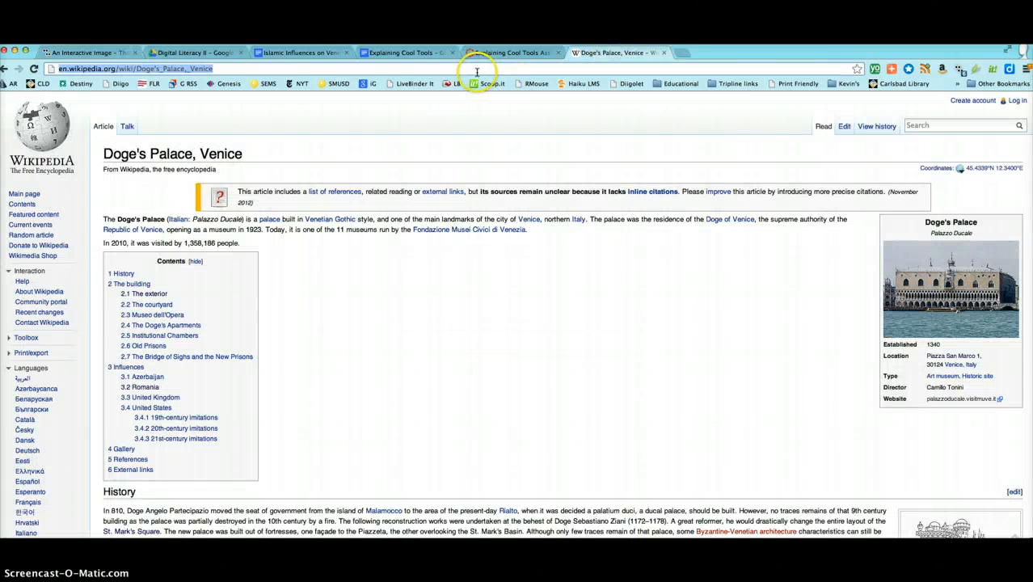
{"action": "double_click", "coordinate": [477, 72]}
{"action": "left_click", "coordinate": [477, 72]}
{"action": "left_click", "coordinate": [941, 126]}
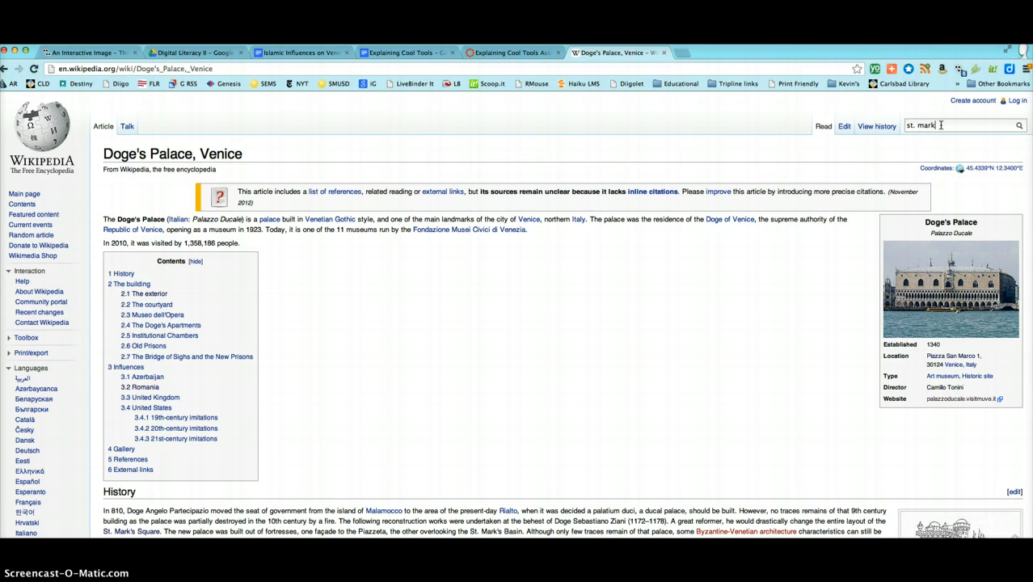
{"action": "type", "text": "st. mark's basili"}
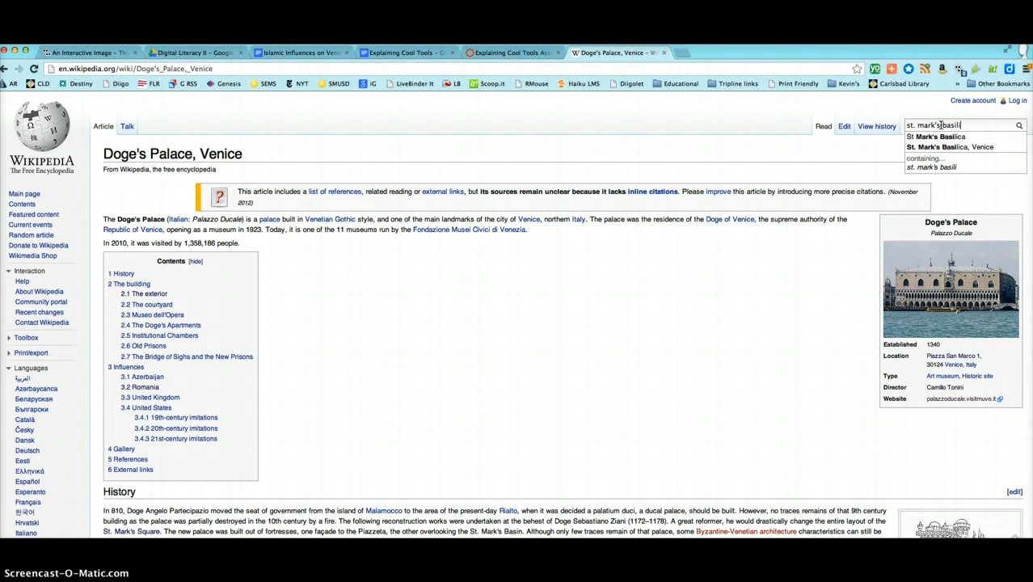
{"action": "type", "text": "c"}
{"action": "left_click", "coordinate": [935, 148]}
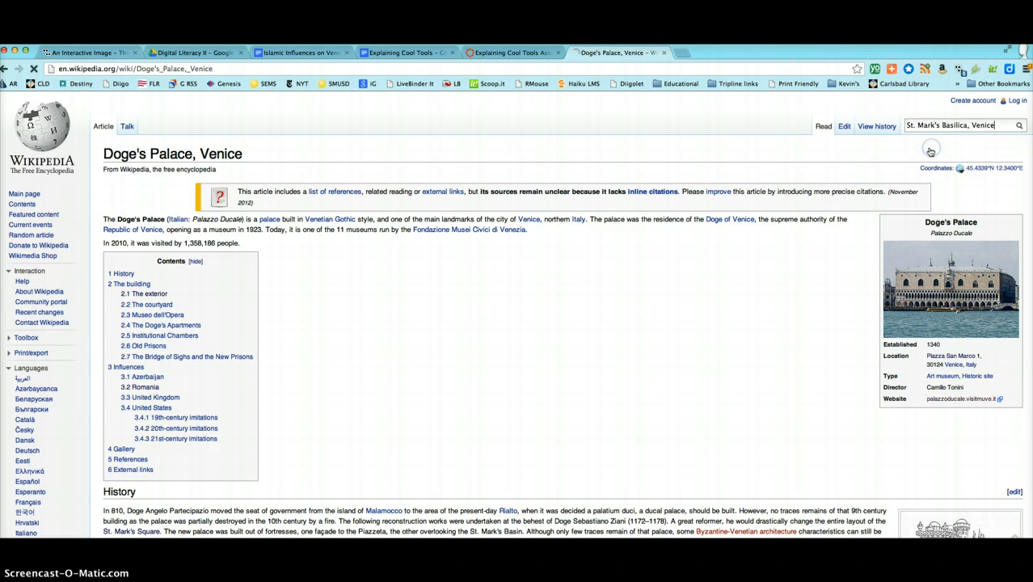
{"action": "left_click", "coordinate": [256, 69]}
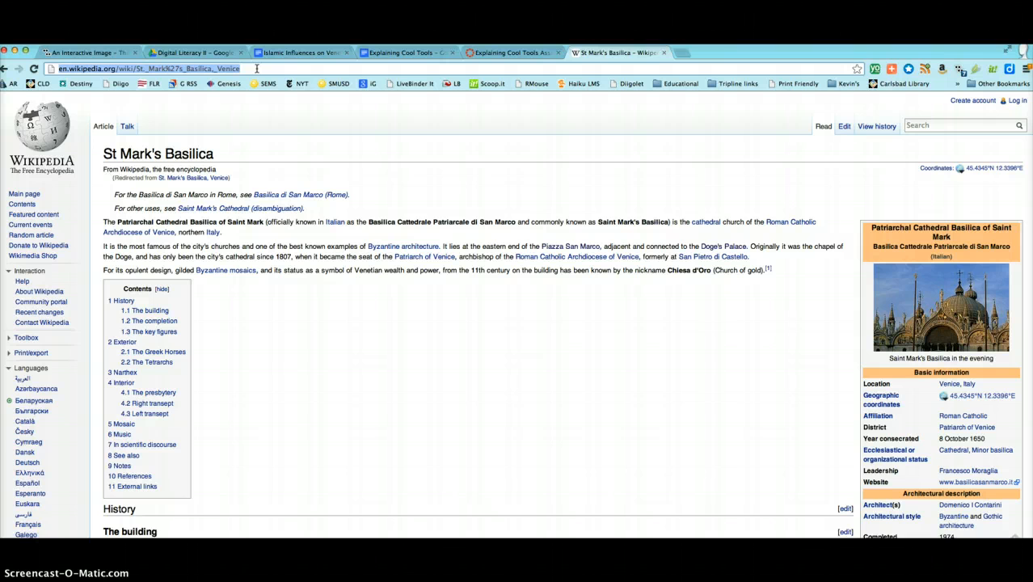
Step: Link the basilica tag to the copied Wikipedia address, describe it as "St. Mark's Basilica" and save the tag
{"action": "left_click", "coordinate": [93, 53]}
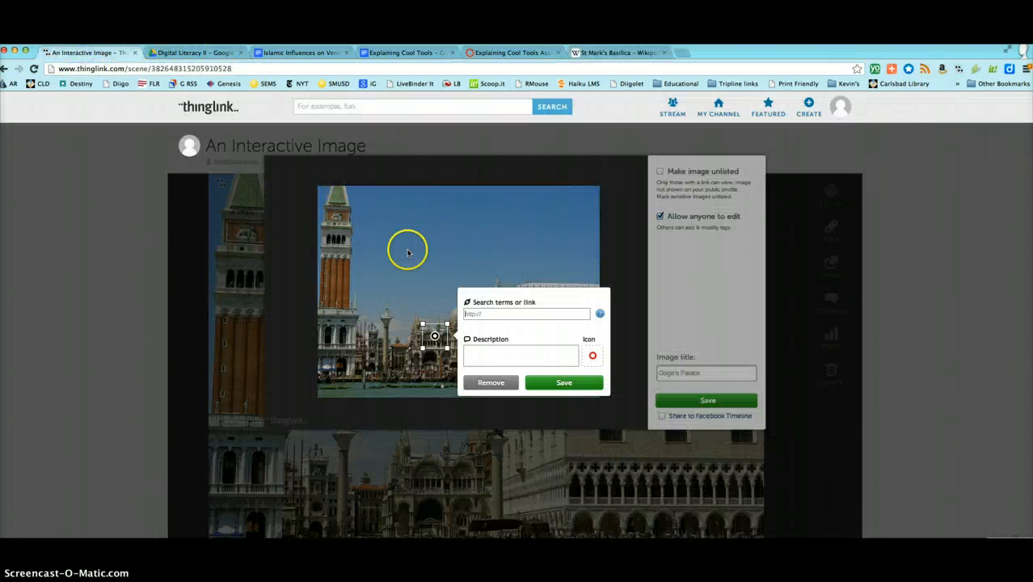
{"action": "left_click", "coordinate": [494, 313]}
{"action": "type", "text": "http://en.wikipedia.org/wiki/St._Mark%27s_Basilica"}
{"action": "left_click", "coordinate": [479, 351]}
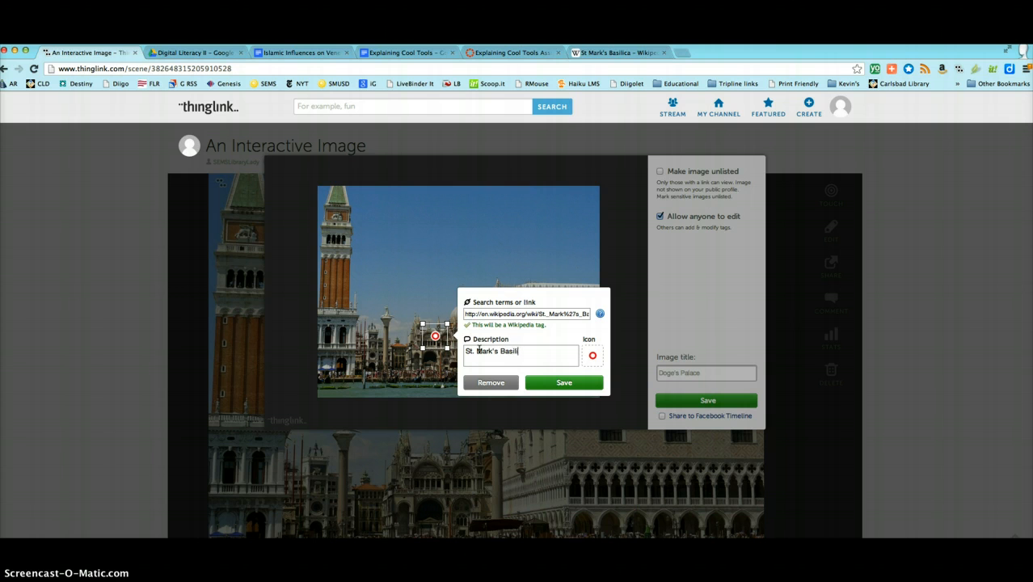
{"action": "left_click", "coordinate": [563, 383]}
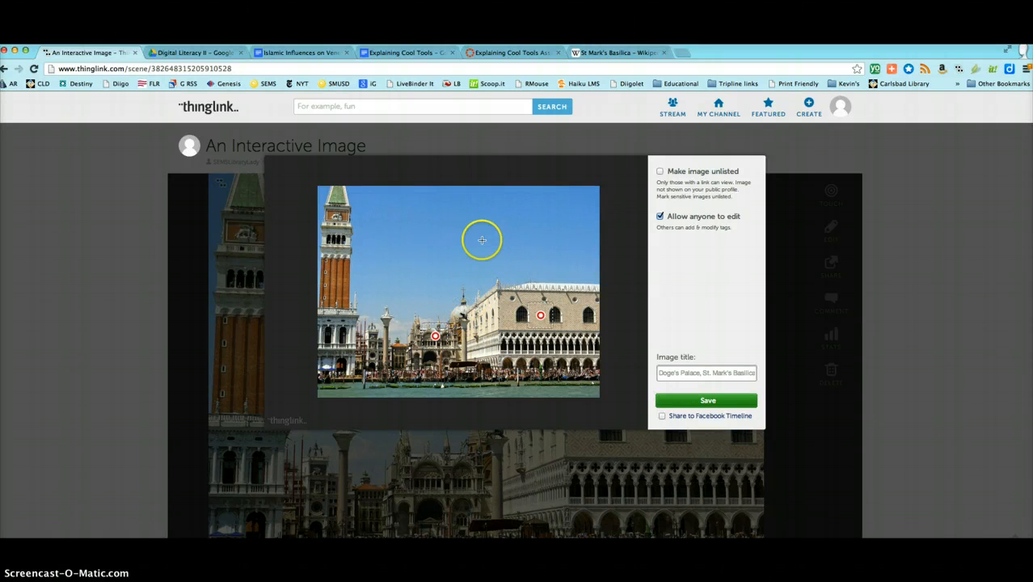
Step: Place a third tag in the sky and get the sharing link of the Google Drive document "Islamic Influences on Venetian Art and Architecture"
{"action": "left_click", "coordinate": [478, 233]}
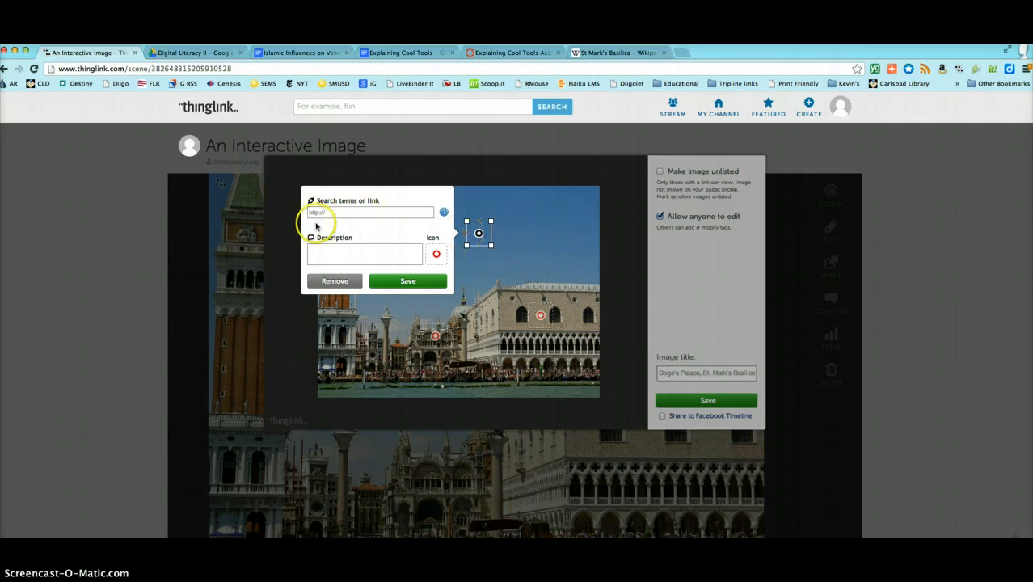
{"action": "left_click", "coordinate": [194, 53]}
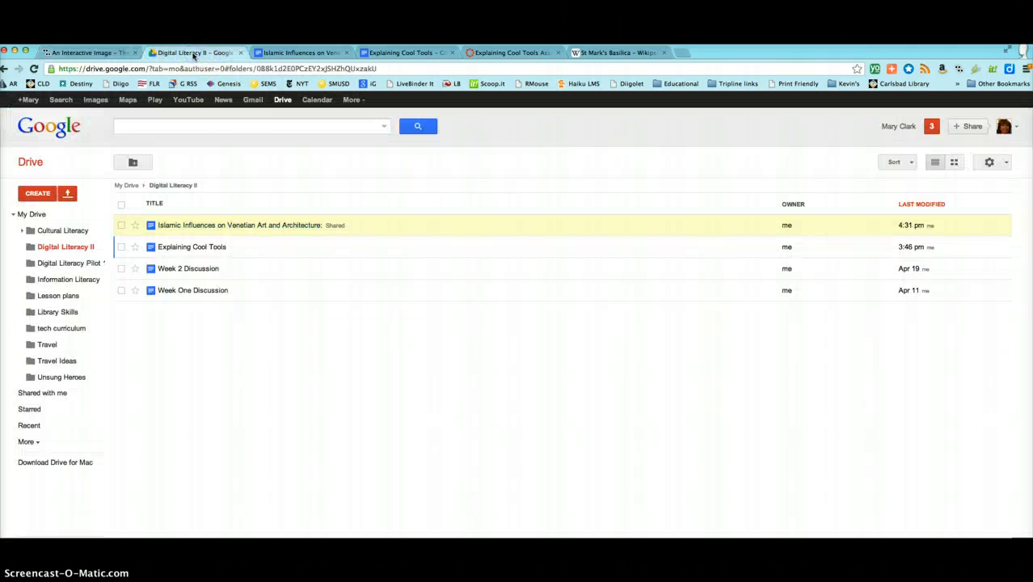
{"action": "left_click", "coordinate": [184, 226]}
{"action": "left_click", "coordinate": [511, 257]}
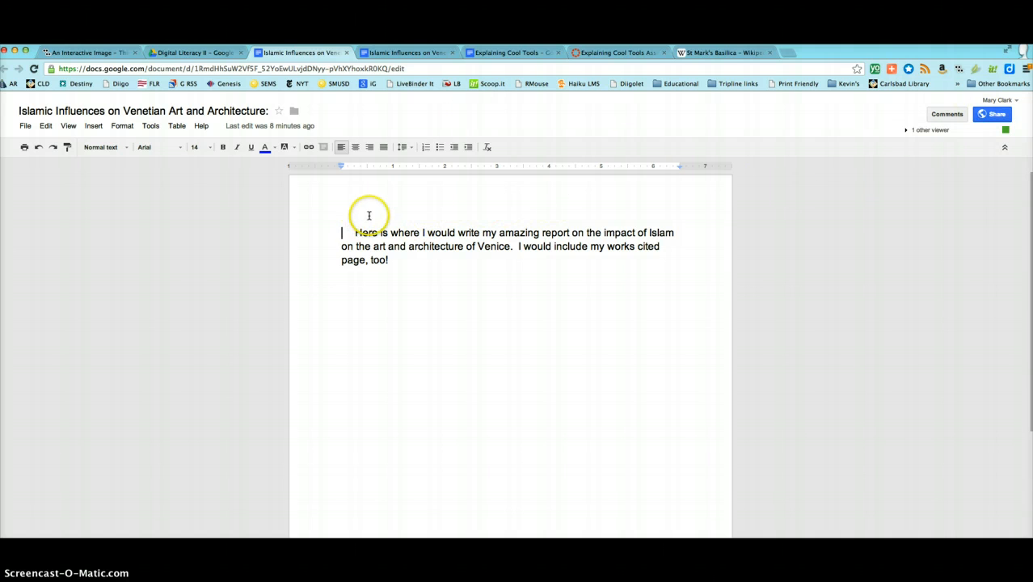
{"action": "left_click", "coordinate": [992, 115]}
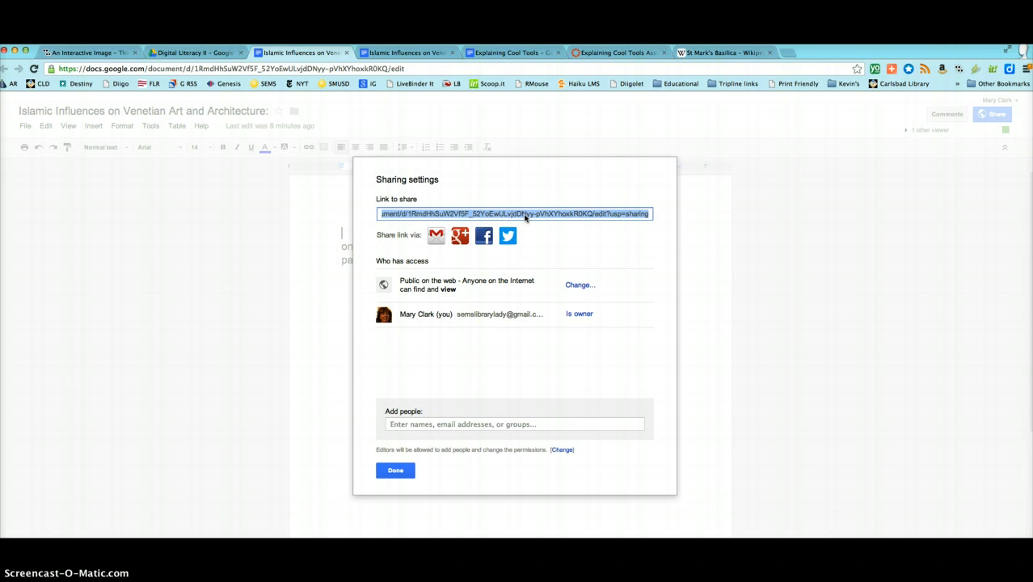
Step: Link the sky tag to the shared document, describe it as "Islamic Influences", and save both the tag and the image
{"action": "left_click", "coordinate": [58, 52]}
{"action": "left_click", "coordinate": [351, 211]}
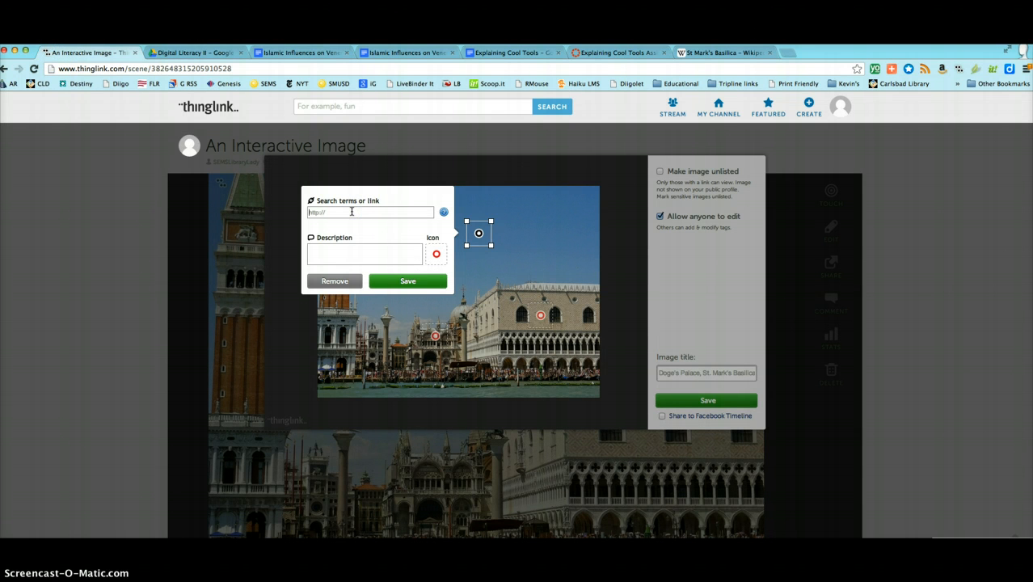
{"action": "key", "text": "ctrl+v"}
{"action": "left_click", "coordinate": [299, 253]}
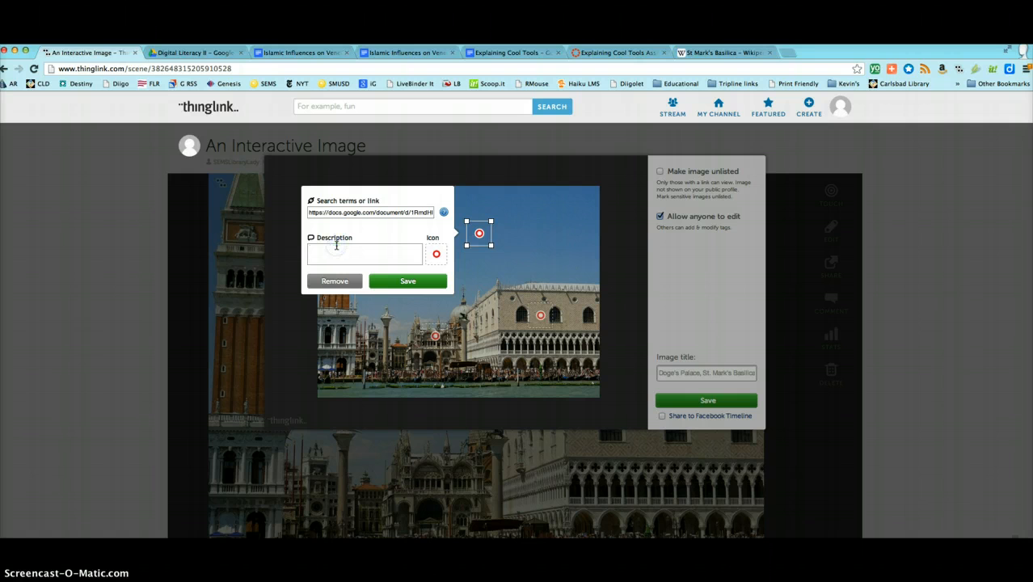
{"action": "type", "text": "Islamic Influences"}
{"action": "left_click", "coordinate": [423, 283]}
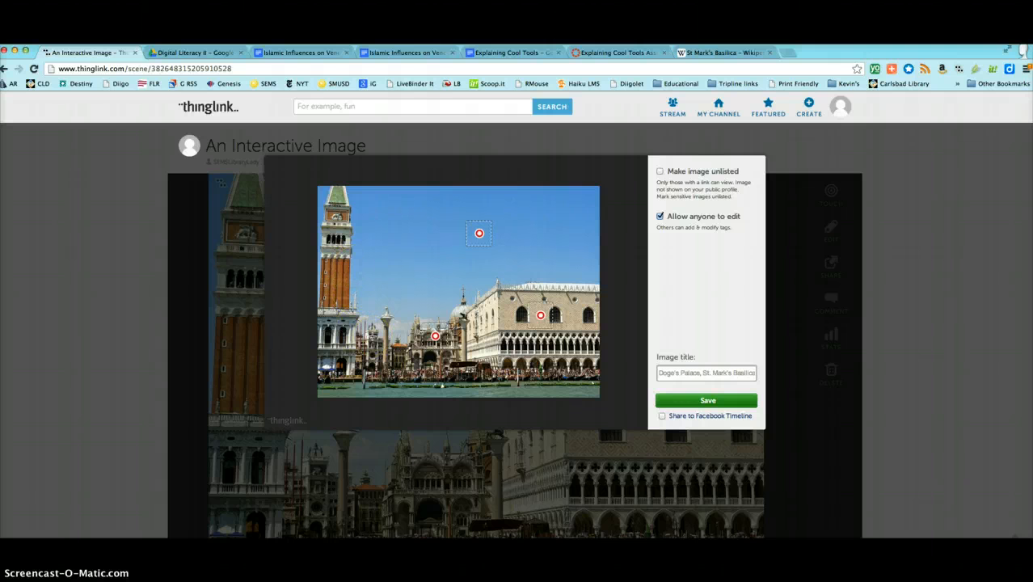
{"action": "left_click", "coordinate": [714, 402]}
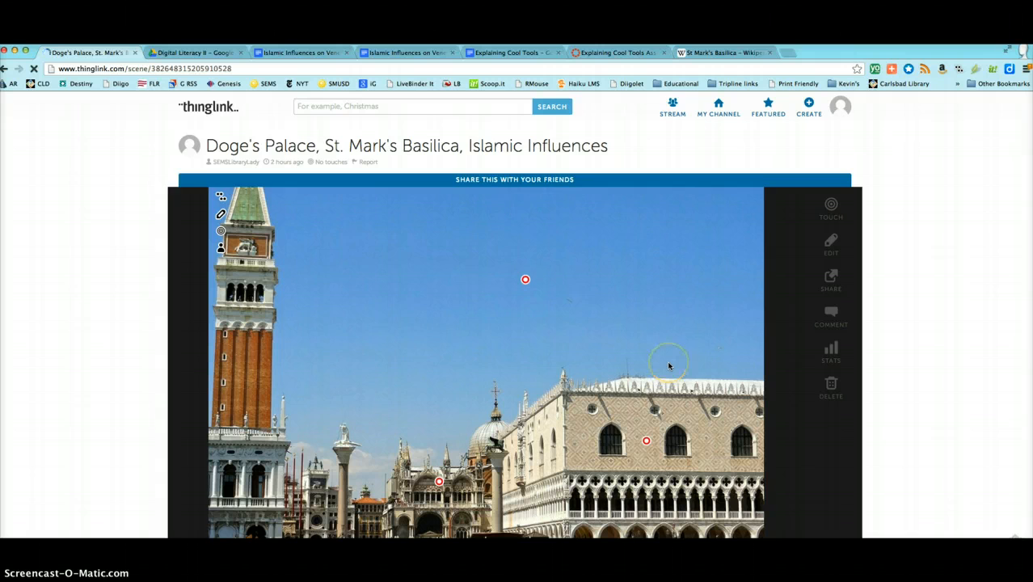
Step: Test the Islamic Influences tag's document link and preview the Doge's Palace and St. Mark's Basilica tags on the finished image
{"action": "scroll", "coordinate": [668, 366], "scroll_direction": "down", "scroll_amount": 2}
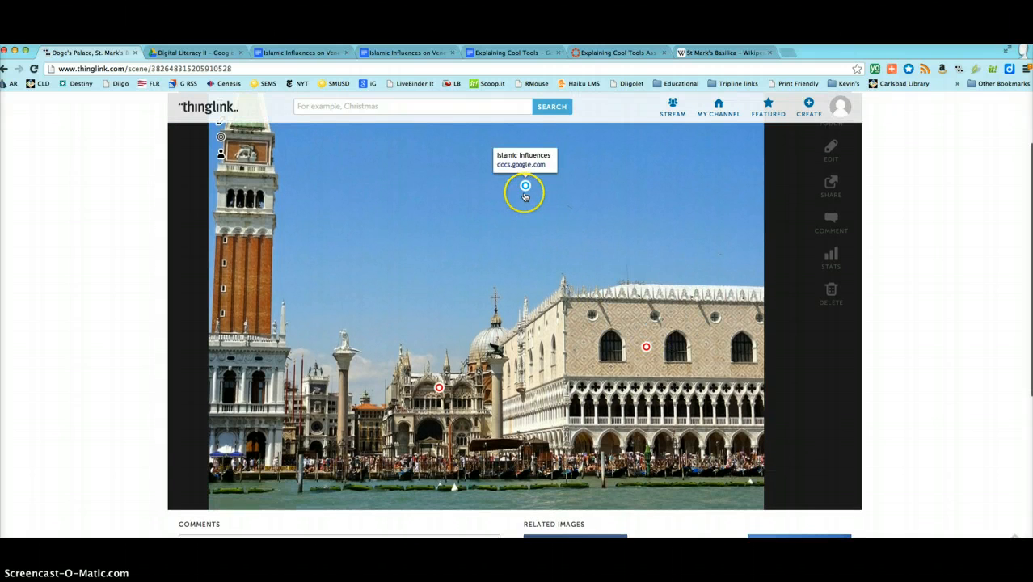
{"action": "left_click", "coordinate": [525, 194]}
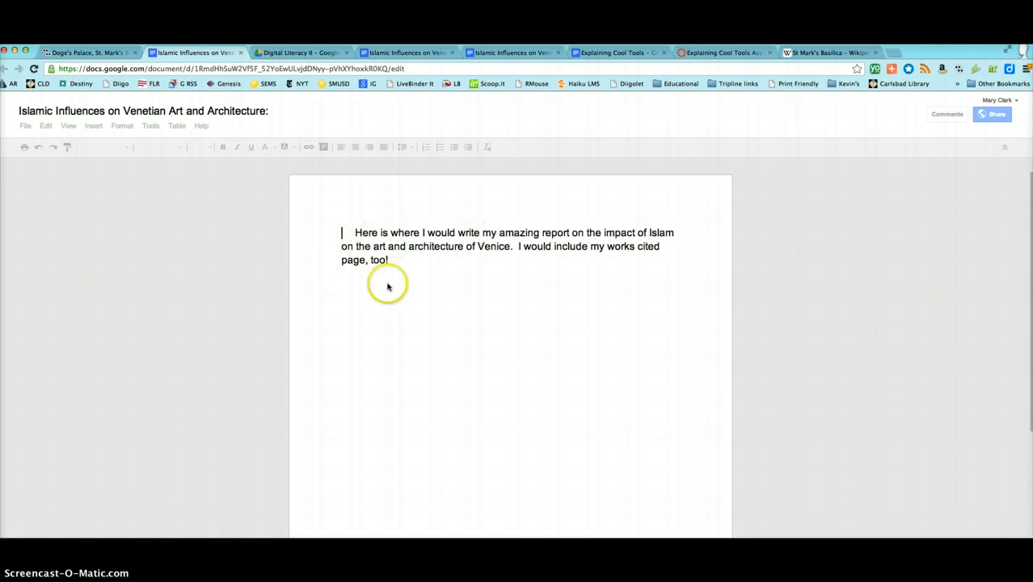
{"action": "left_click", "coordinate": [87, 53]}
{"action": "mouse_move", "coordinate": [668, 360]}
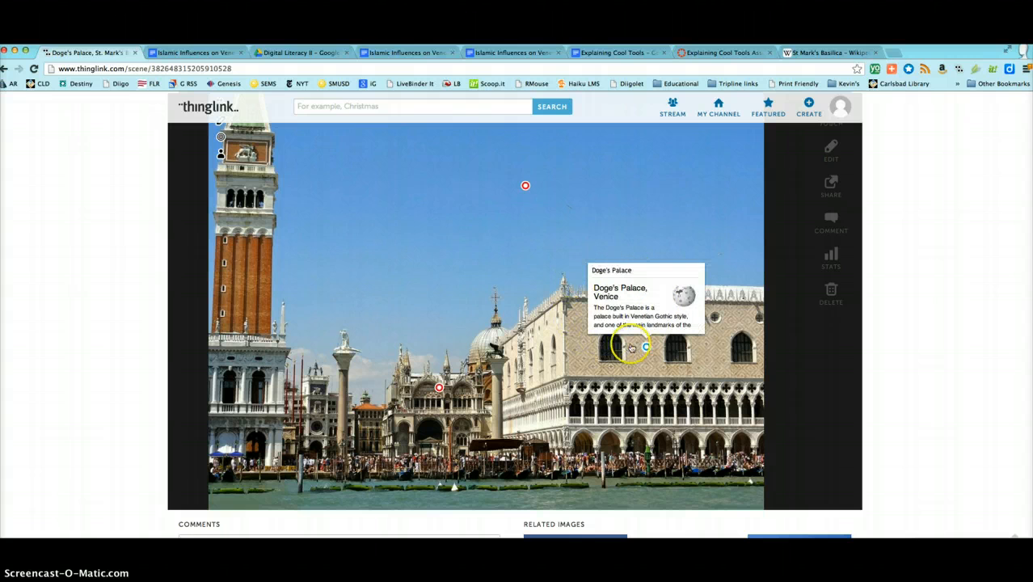
{"action": "mouse_move", "coordinate": [439, 389]}
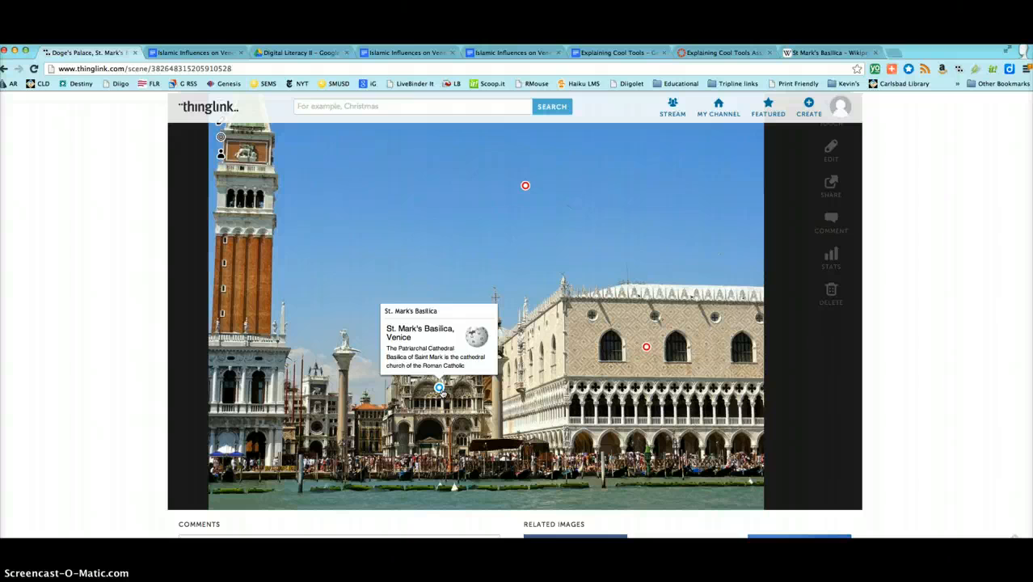
Step: Reopen the image editor to review the "Allow anyone to edit" option, and save the image again
{"action": "left_click", "coordinate": [833, 152]}
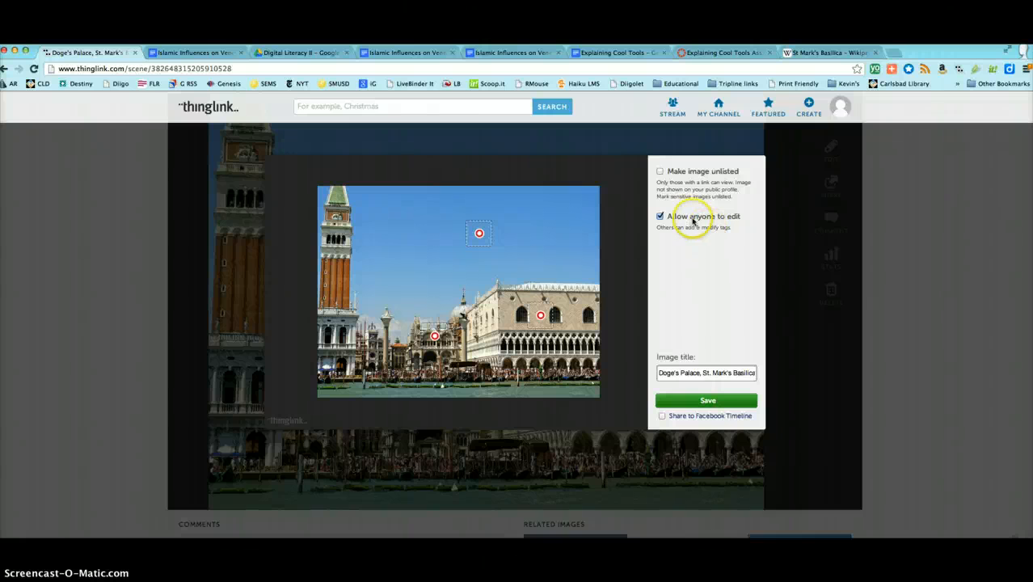
{"action": "left_click", "coordinate": [707, 402]}
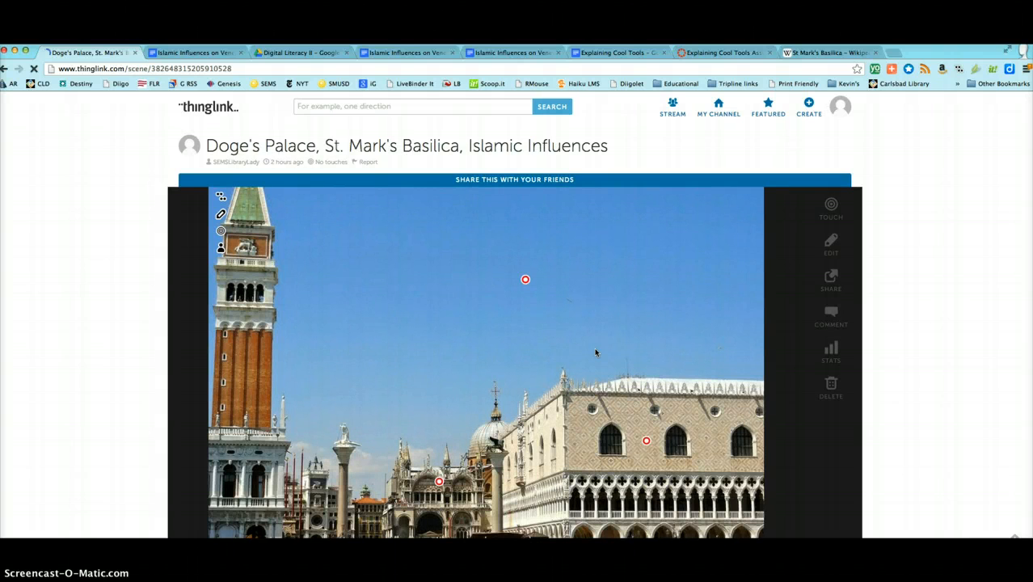
{"action": "scroll", "coordinate": [595, 352], "scroll_direction": "down", "scroll_amount": 1}
{"action": "scroll", "coordinate": [596, 353], "scroll_direction": "down", "scroll_amount": 1}
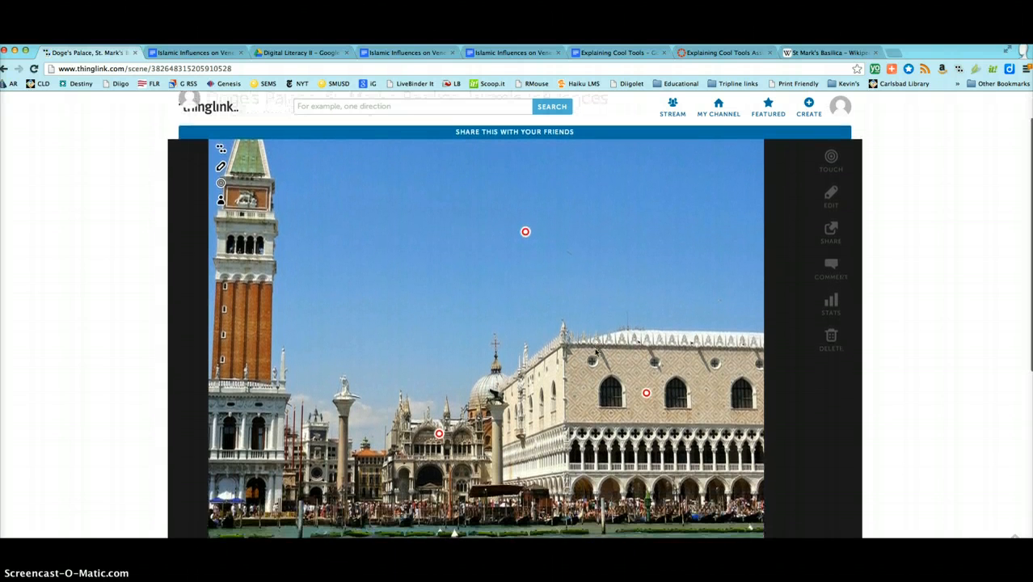